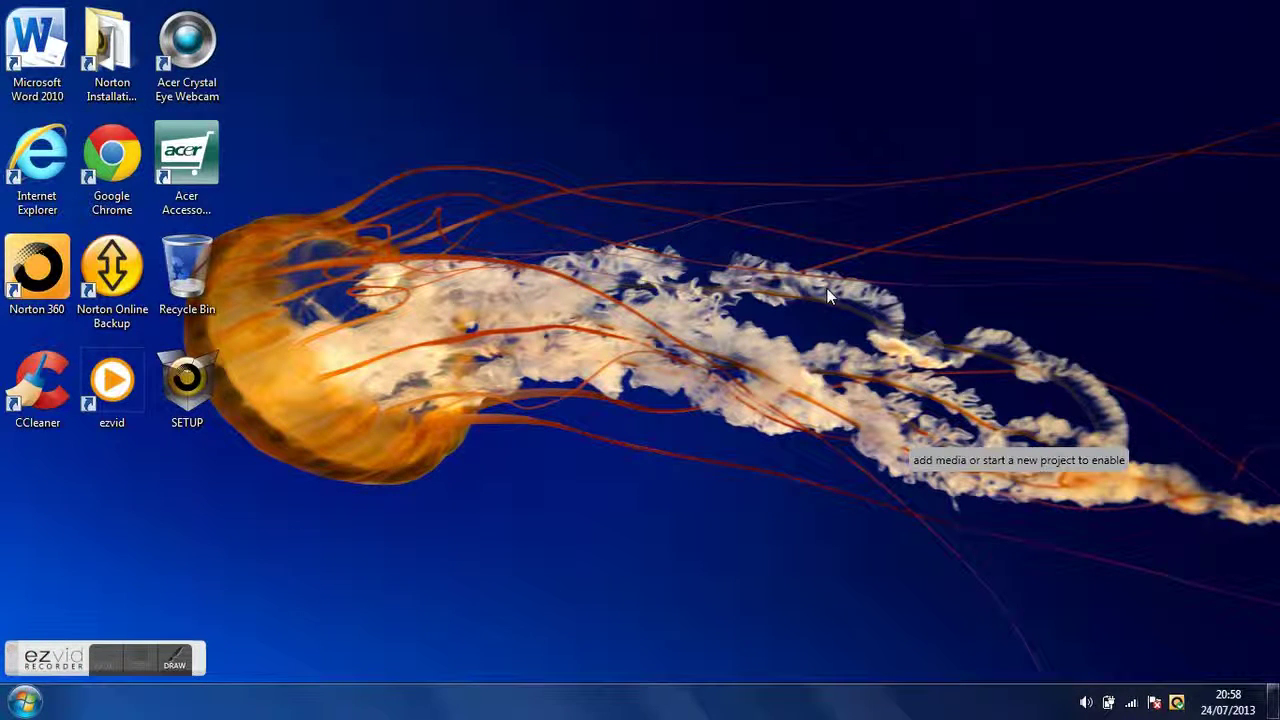
{"action": "double_click", "coordinate": [97, 178]}
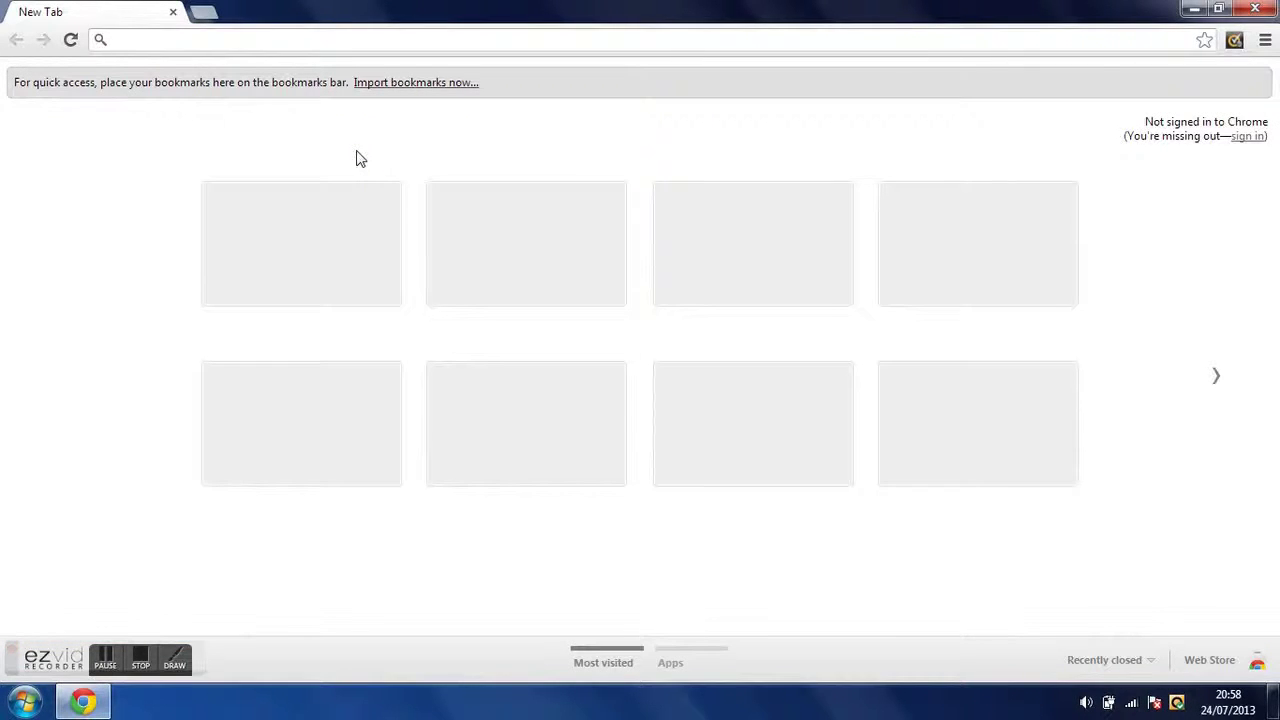
{"action": "type", "text": "www"}
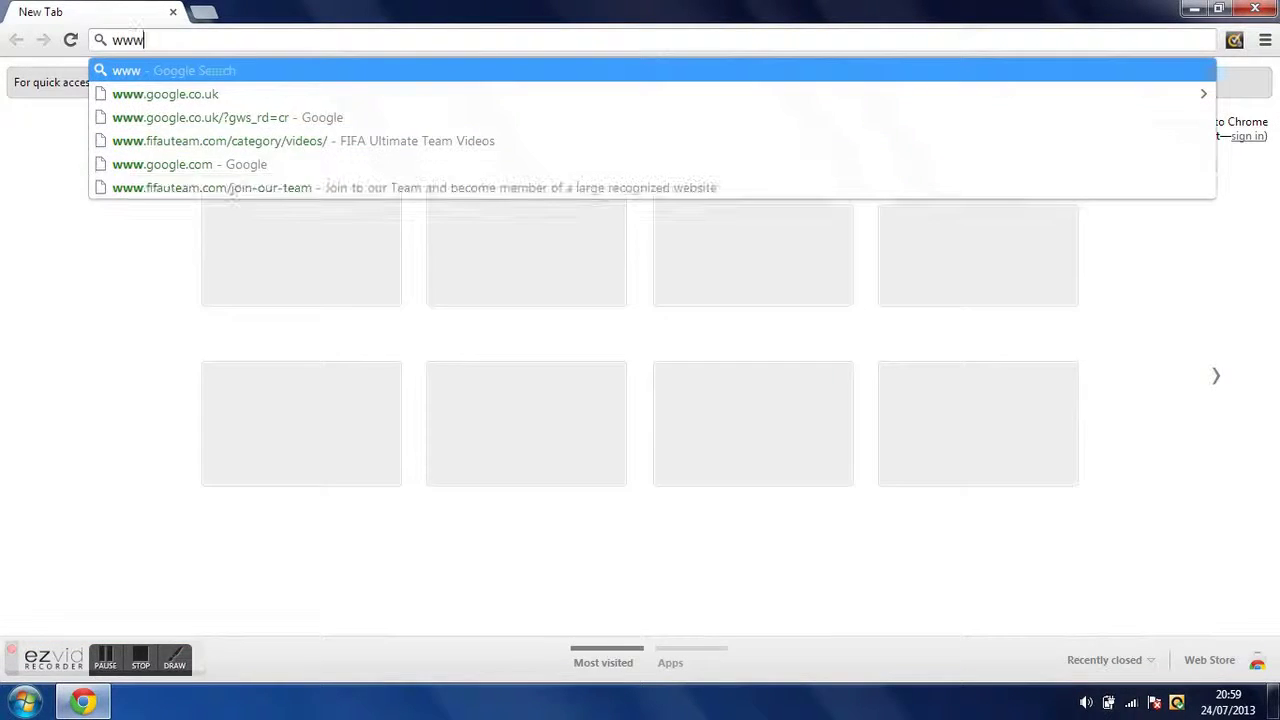
{"action": "type", "text": ".skype.c"}
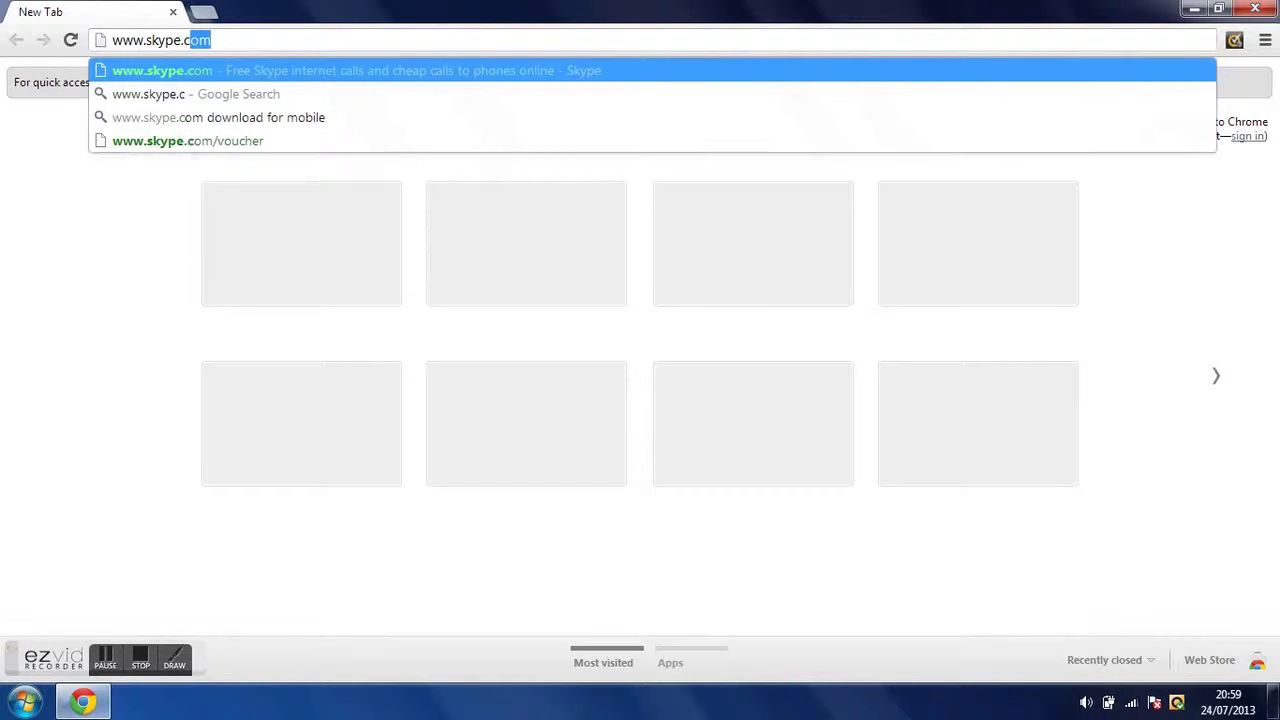
{"action": "type", "text": "om"}
{"action": "key", "text": "Return"}
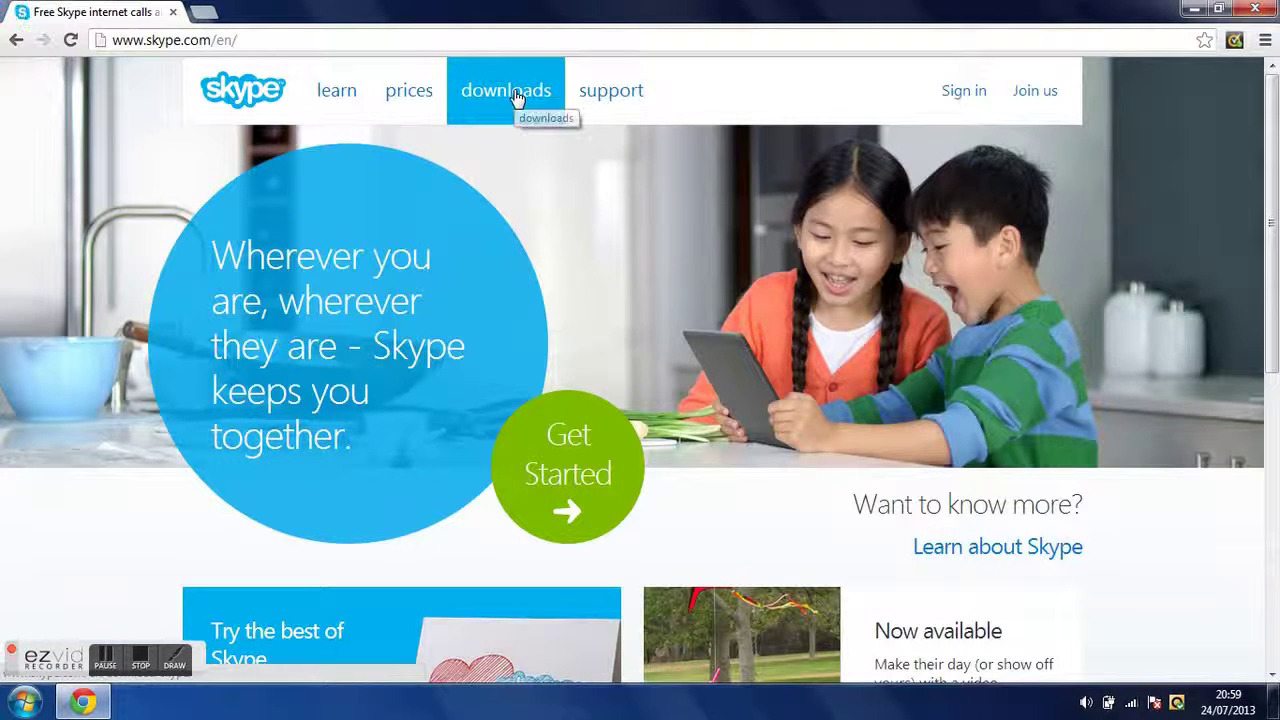
Step: From the Skype downloads page, start the 'Get Skype for Windows desktop' download
{"action": "left_click", "coordinate": [514, 95]}
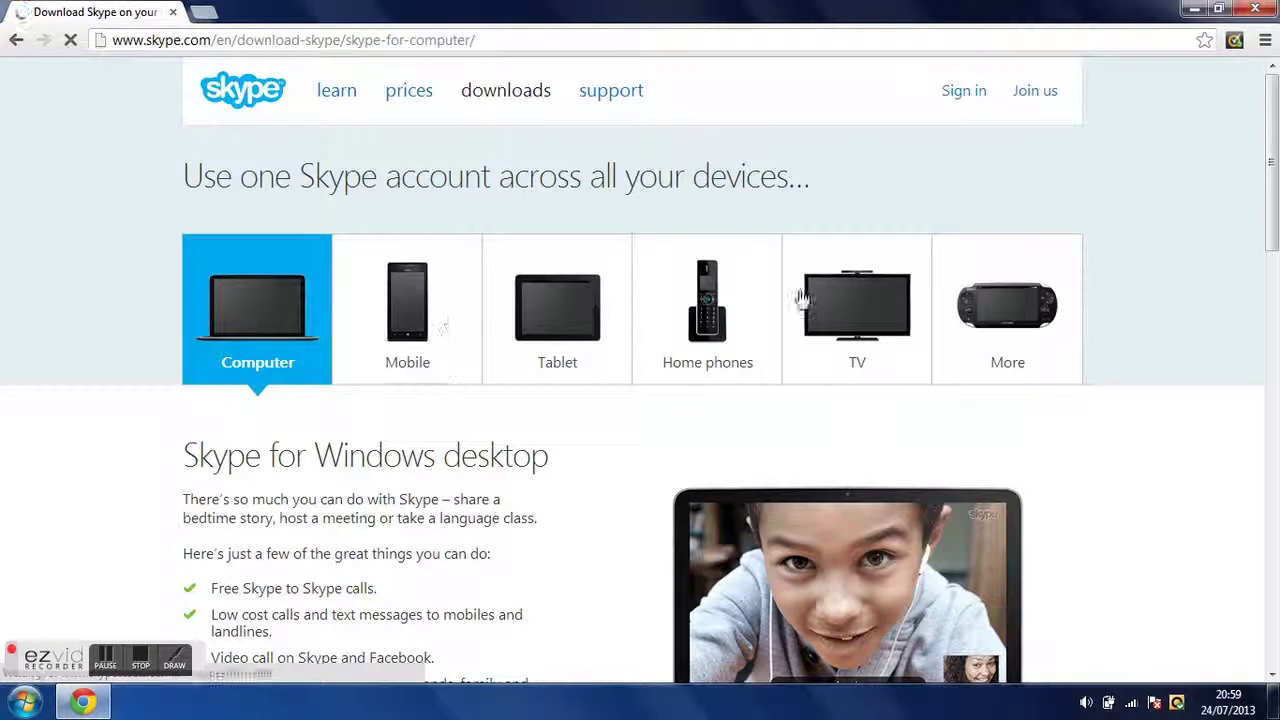
{"action": "scroll", "coordinate": [693, 348], "scroll_direction": "down", "scroll_amount": 2}
{"action": "scroll", "coordinate": [693, 348], "scroll_direction": "down", "scroll_amount": 2}
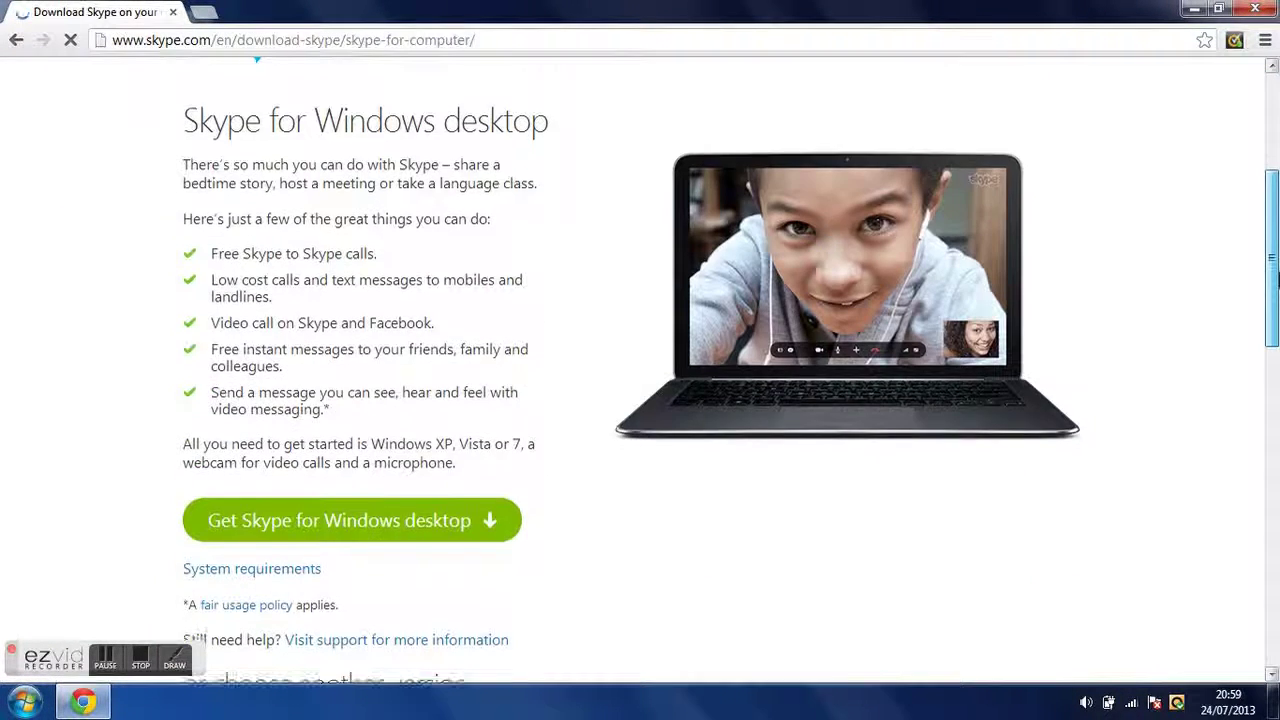
{"action": "scroll", "coordinate": [693, 348], "scroll_direction": "down", "scroll_amount": 1}
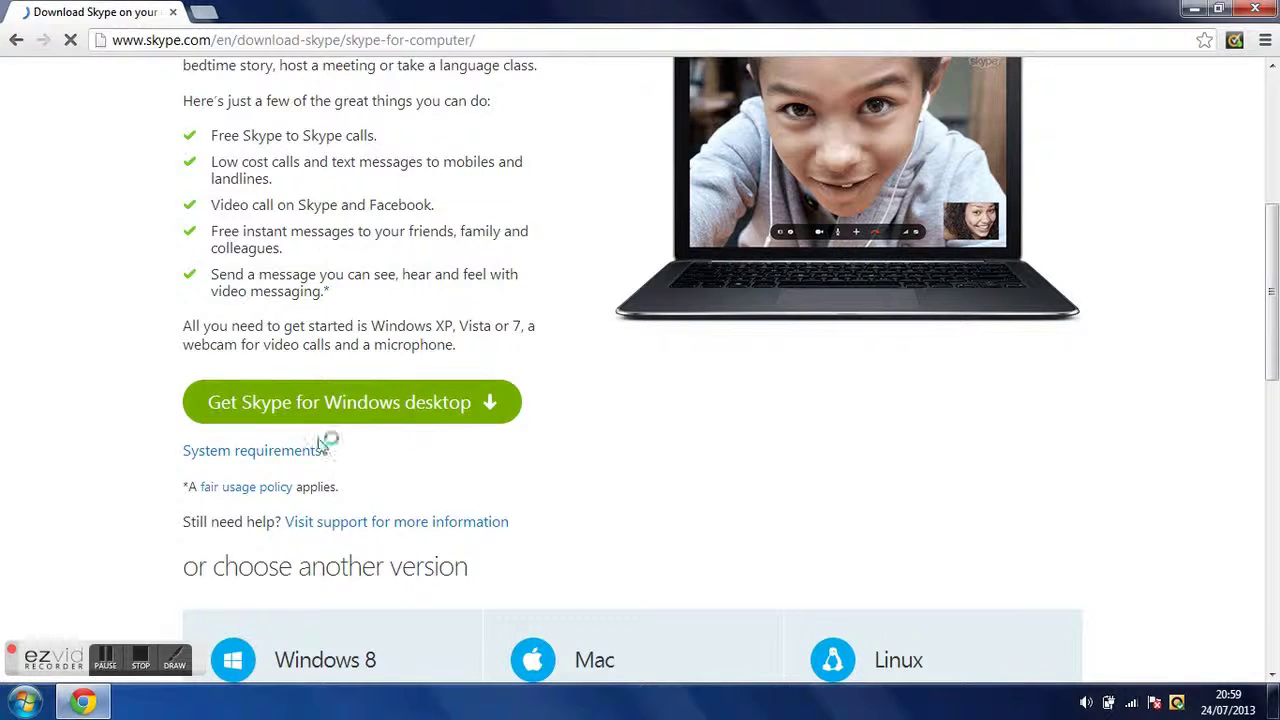
{"action": "left_click", "coordinate": [323, 400]}
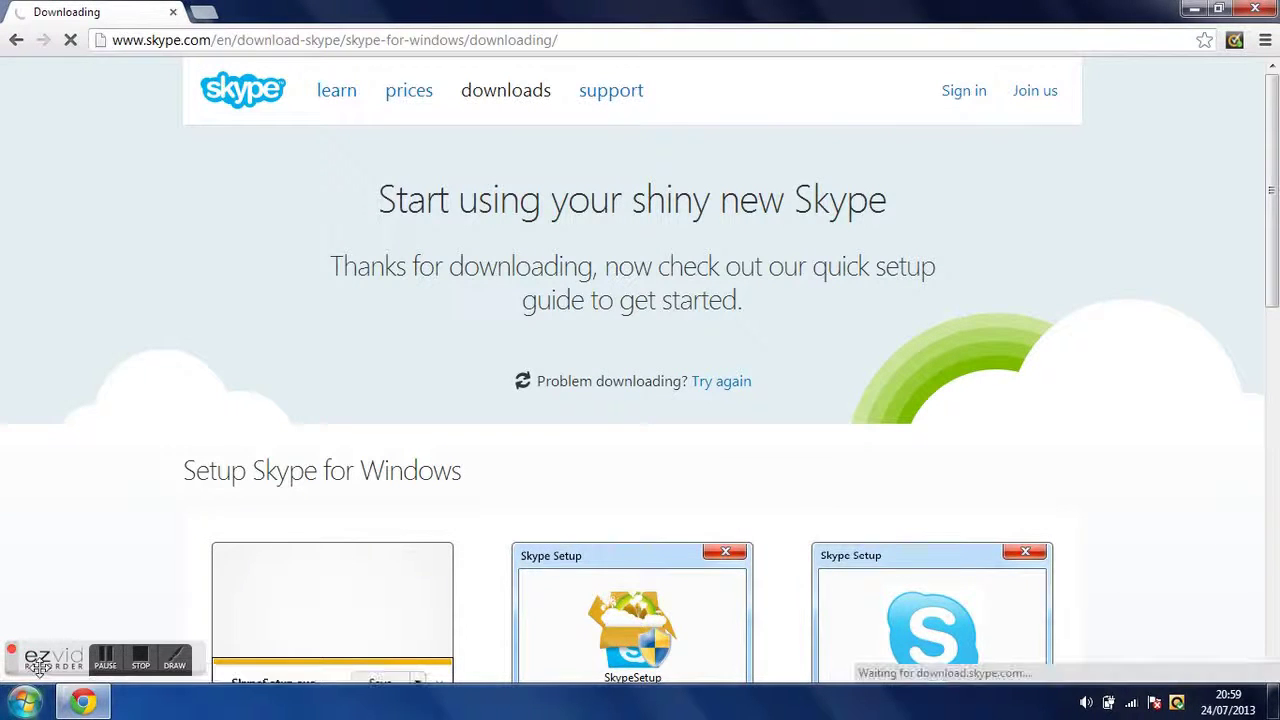
Step: Run the downloaded SkypeSetup.exe and minimise Chrome to the desktop
{"action": "mouse_move", "coordinate": [40, 665]}
{"action": "left_mouse_down"}
{"action": "mouse_move", "coordinate": [298, 668]}
{"action": "mouse_move", "coordinate": [558, 596]}
{"action": "left_mouse_up"}
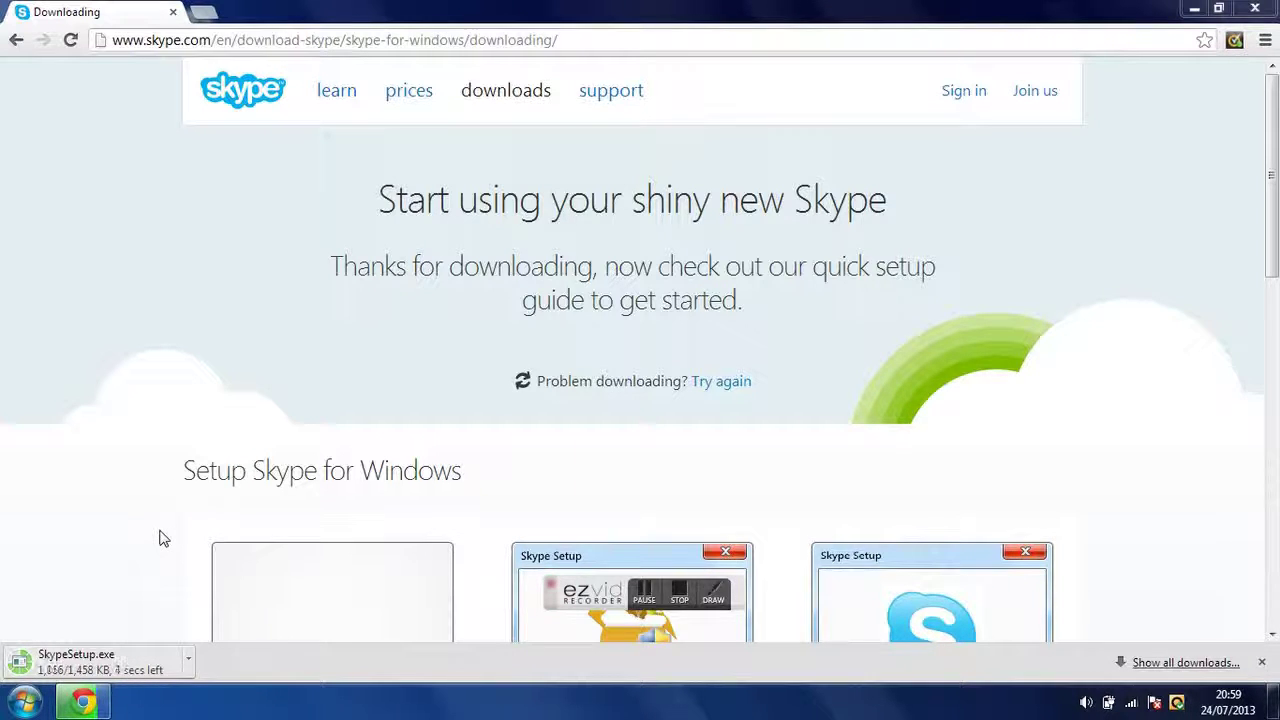
{"action": "left_click", "coordinate": [130, 657]}
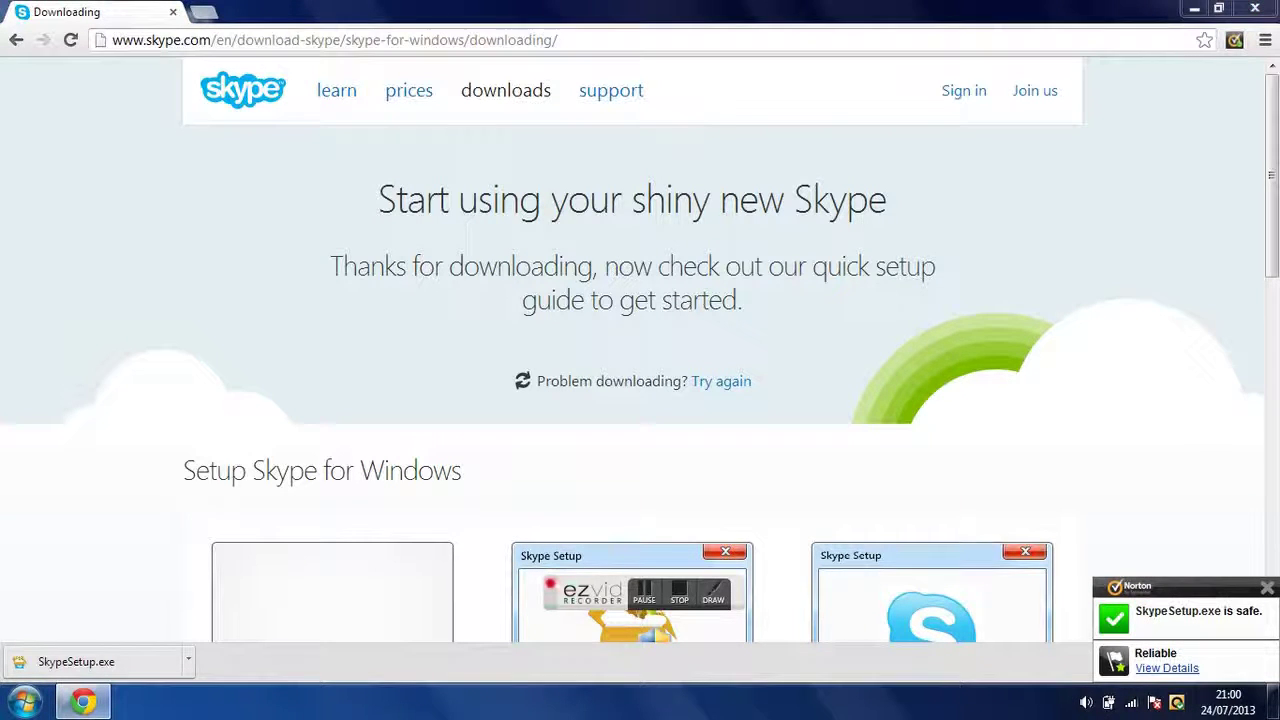
{"action": "left_click", "coordinate": [1196, 9]}
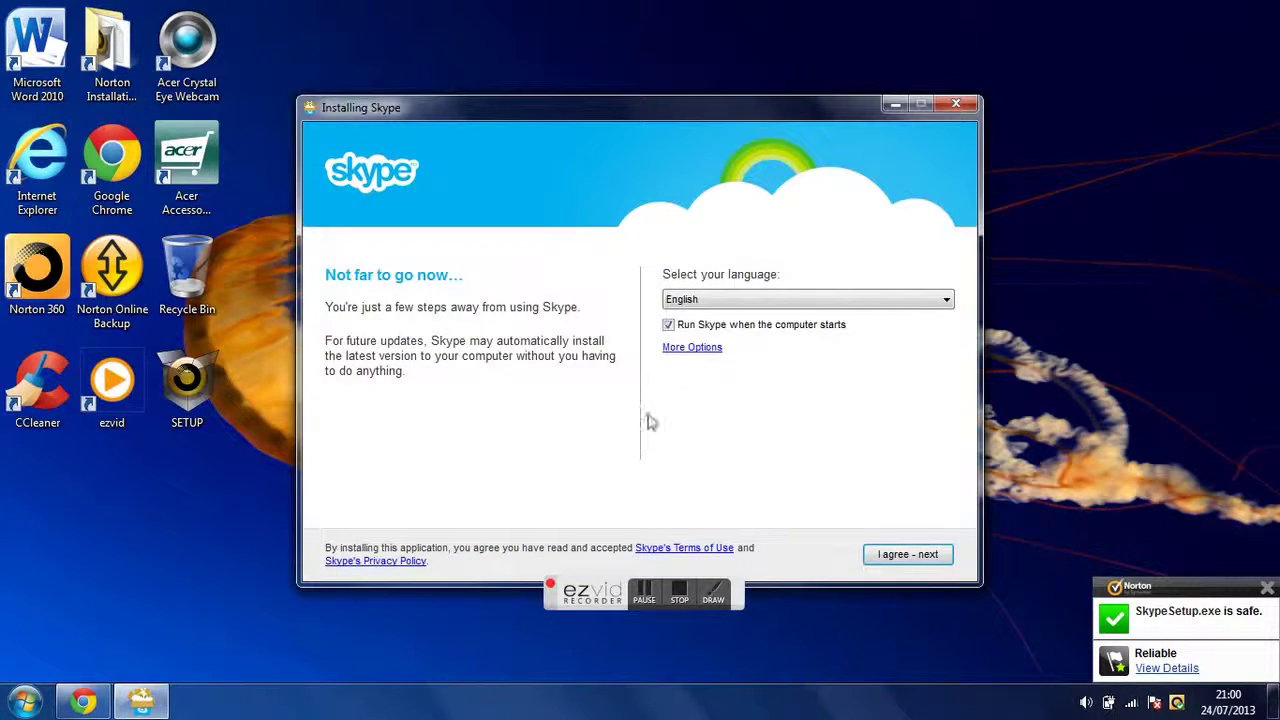
Step: Keep English as the installer language and accept the Skype terms
{"action": "left_click", "coordinate": [795, 300]}
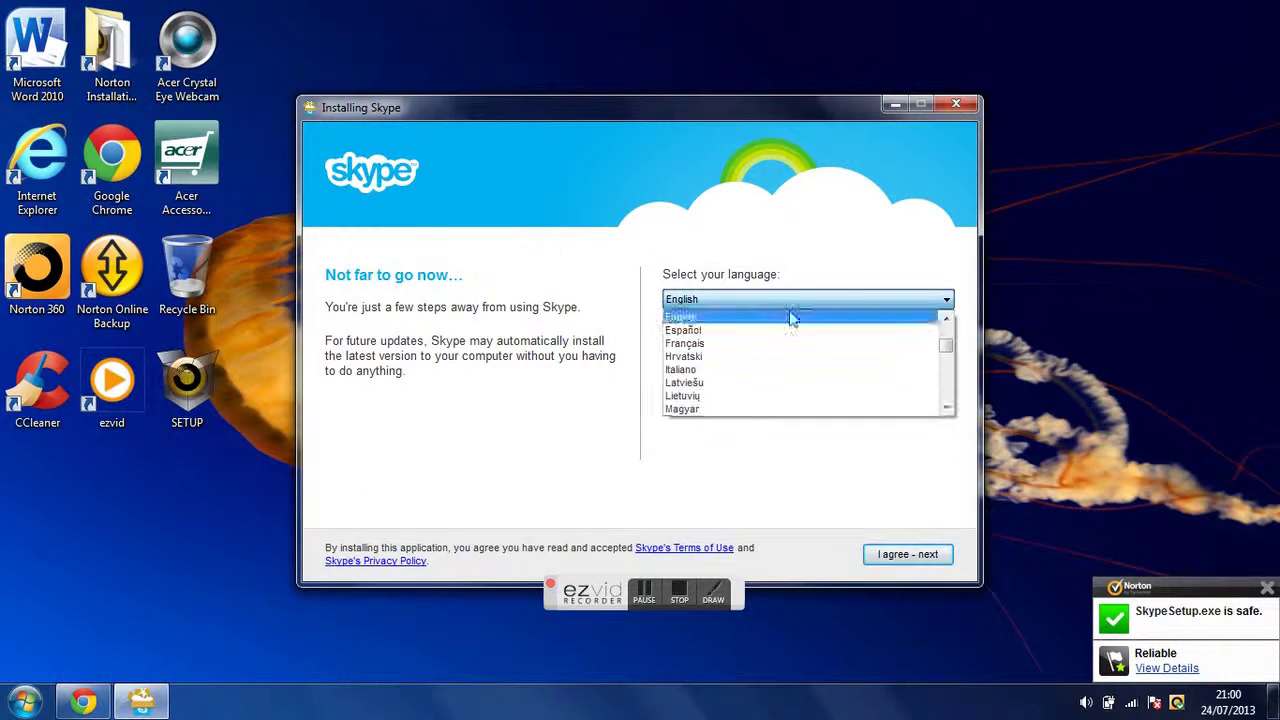
{"action": "scroll", "coordinate": [932, 357], "scroll_direction": "down", "scroll_amount": 3}
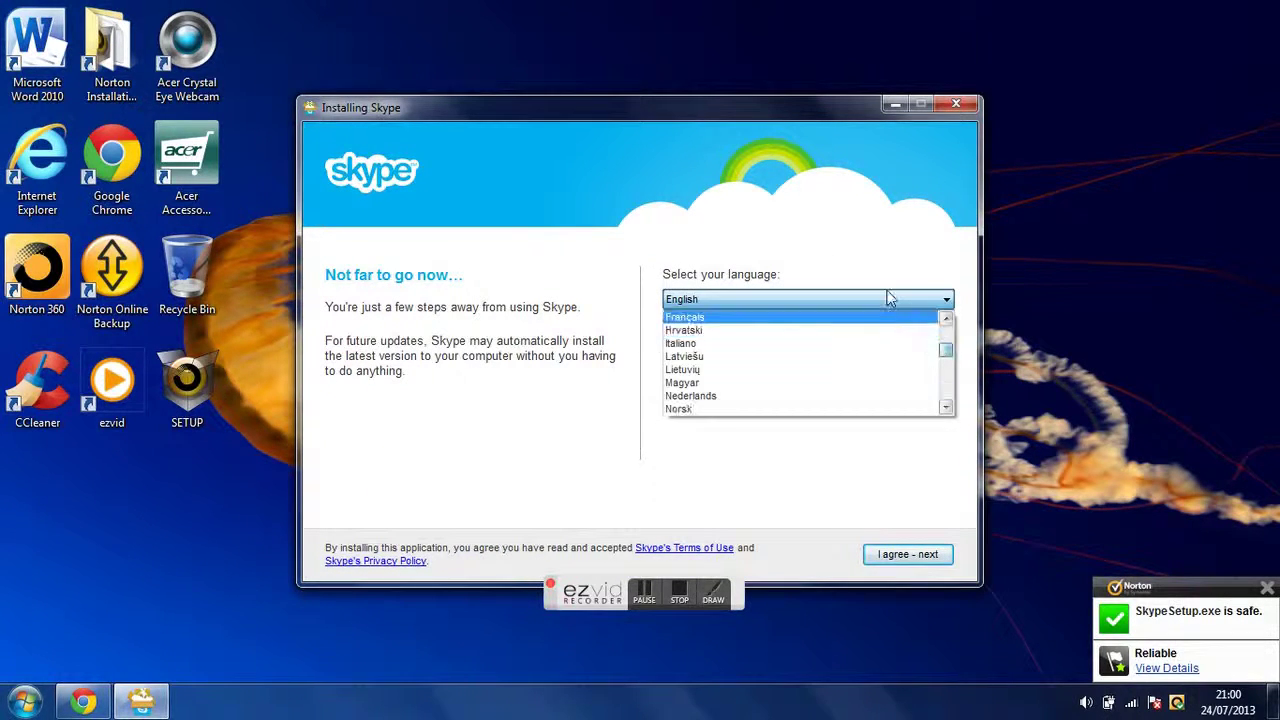
{"action": "left_click", "coordinate": [870, 510]}
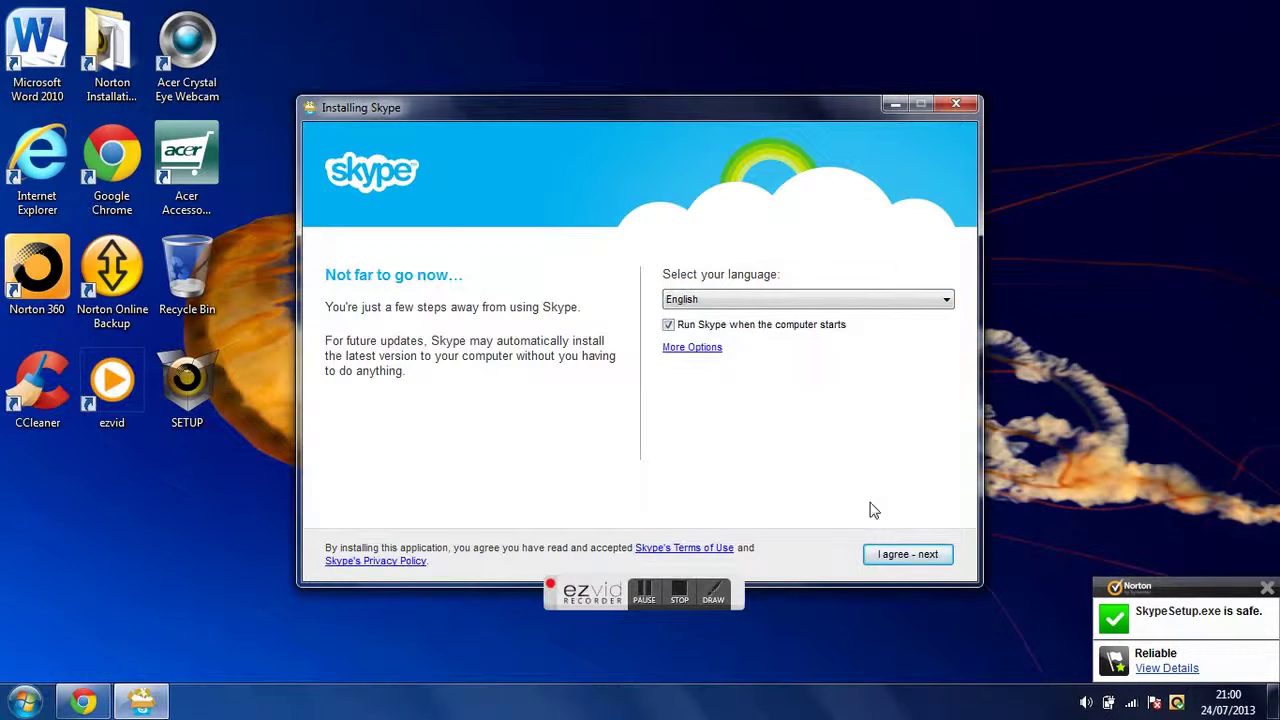
{"action": "left_click", "coordinate": [920, 557]}
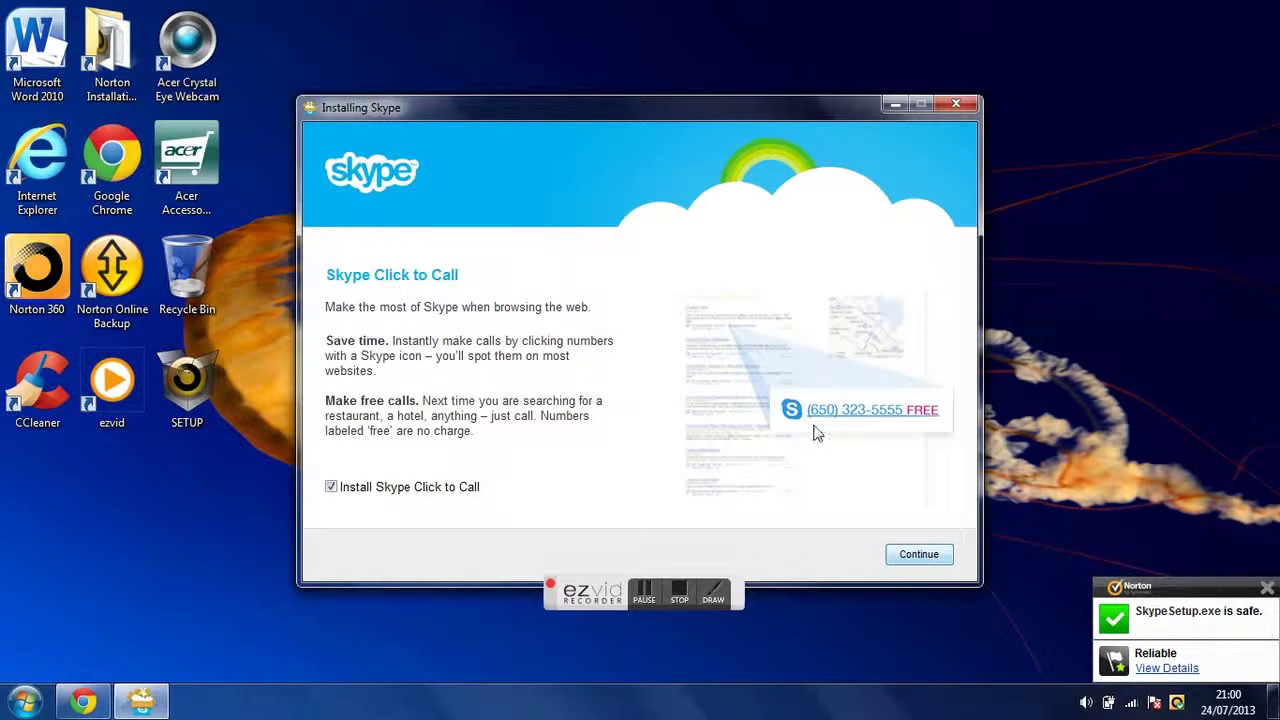
Step: Skip Click to Call, untick the Bing search and MSN homepage options, and install
{"action": "left_click", "coordinate": [920, 556]}
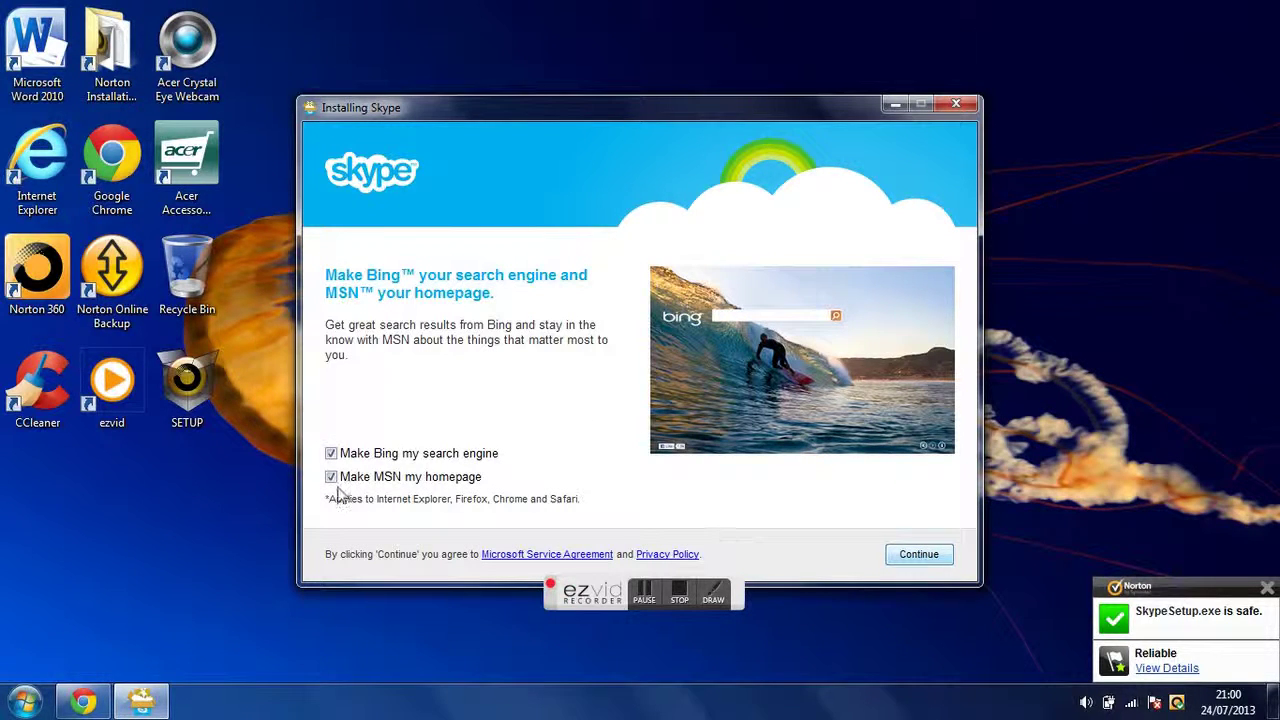
{"action": "left_click", "coordinate": [331, 454]}
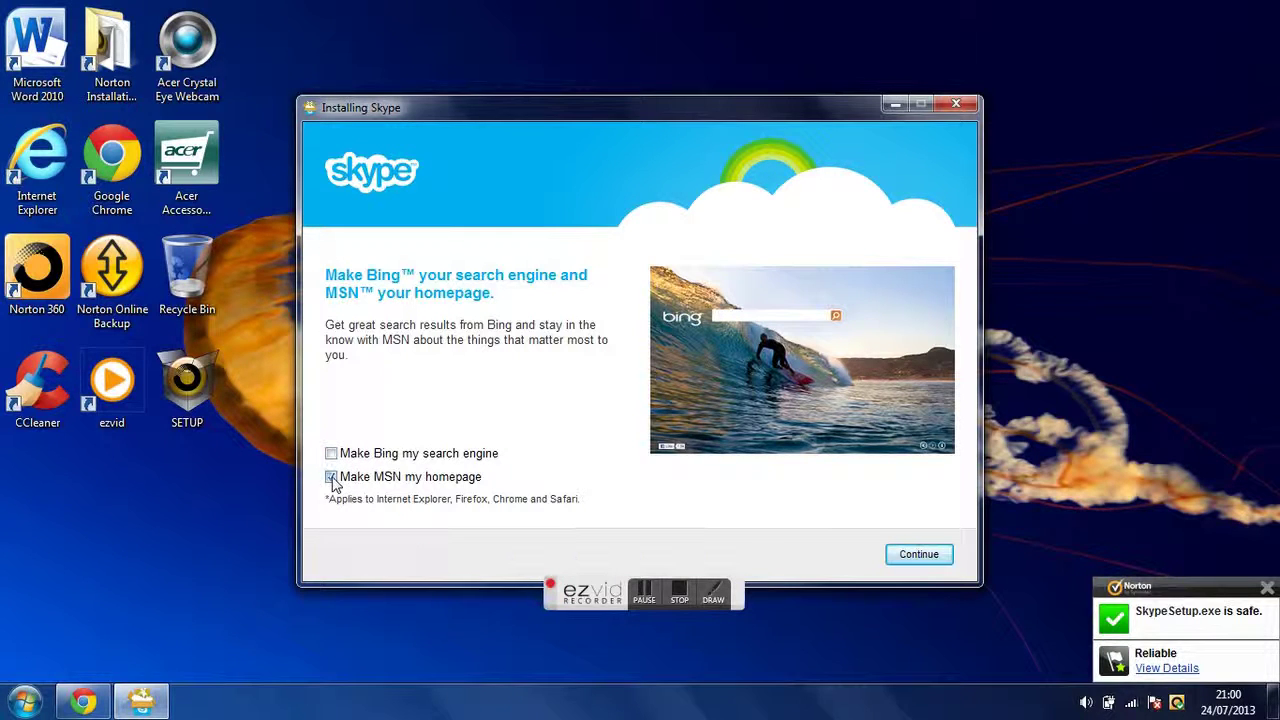
{"action": "left_click", "coordinate": [331, 477]}
{"action": "left_click", "coordinate": [917, 558]}
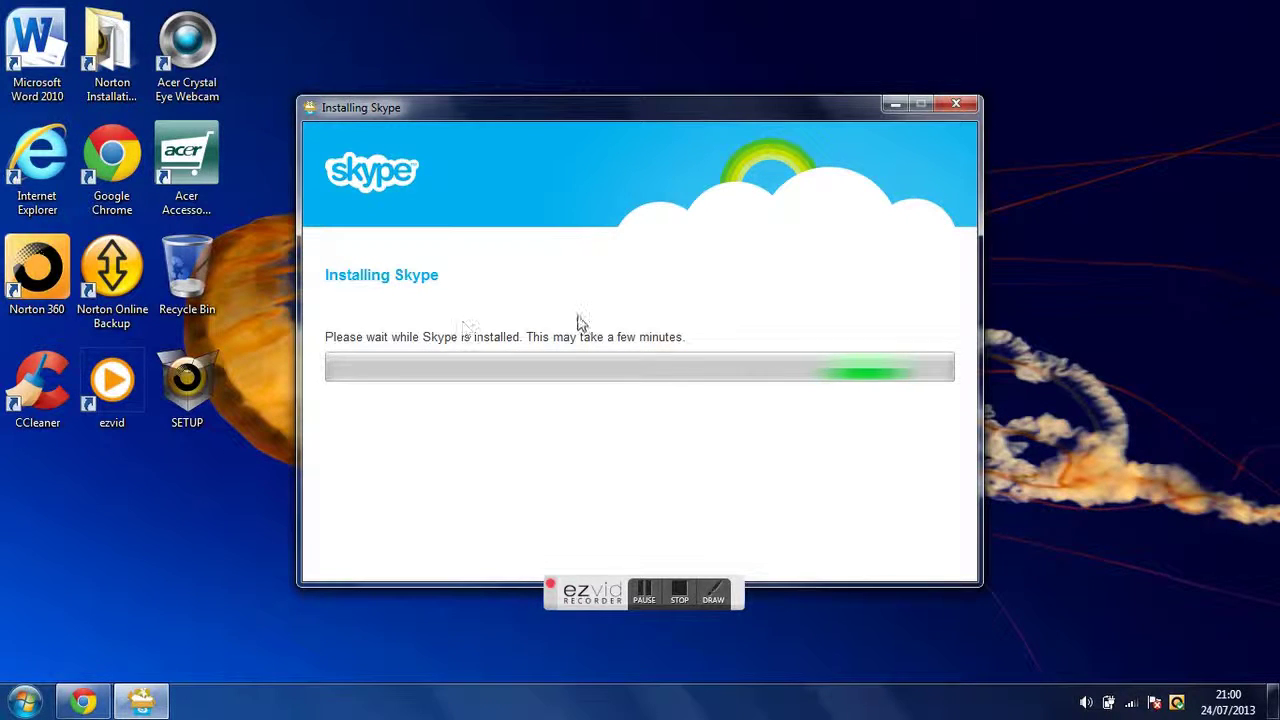
{"action": "left_click", "coordinate": [643, 593]}
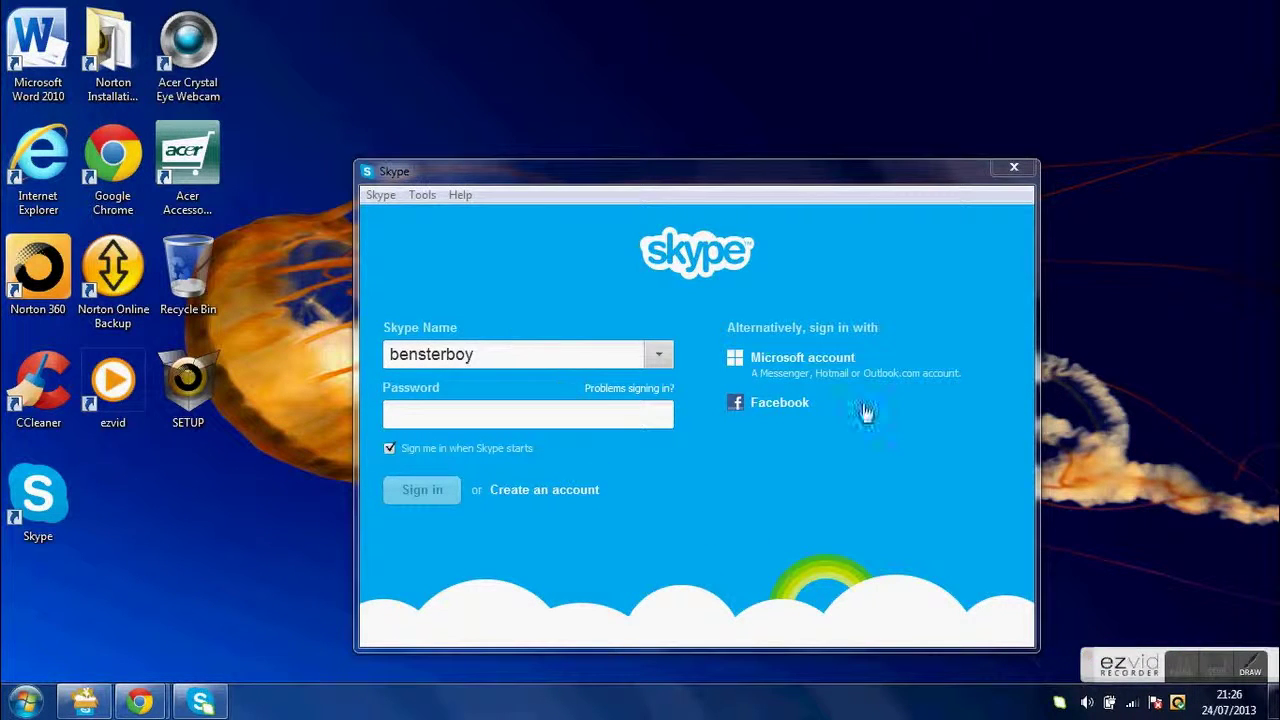
{"action": "left_click", "coordinate": [500, 355]}
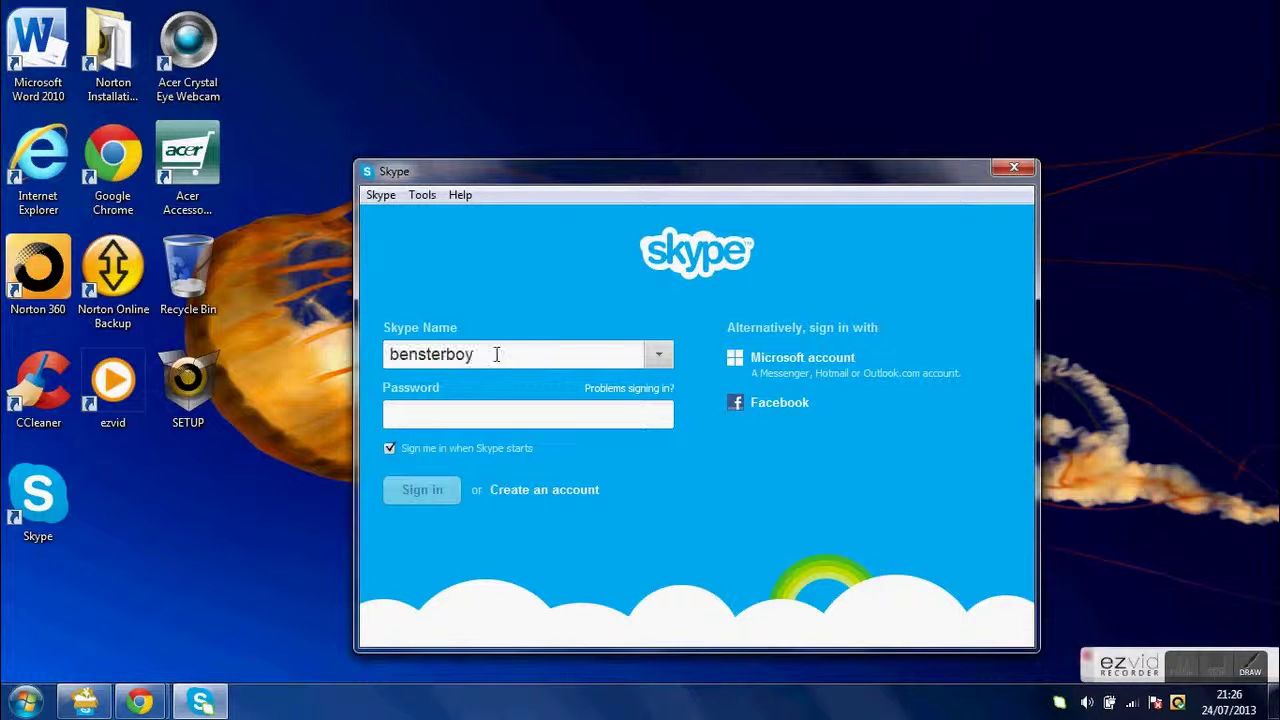
{"action": "left_click", "coordinate": [453, 413]}
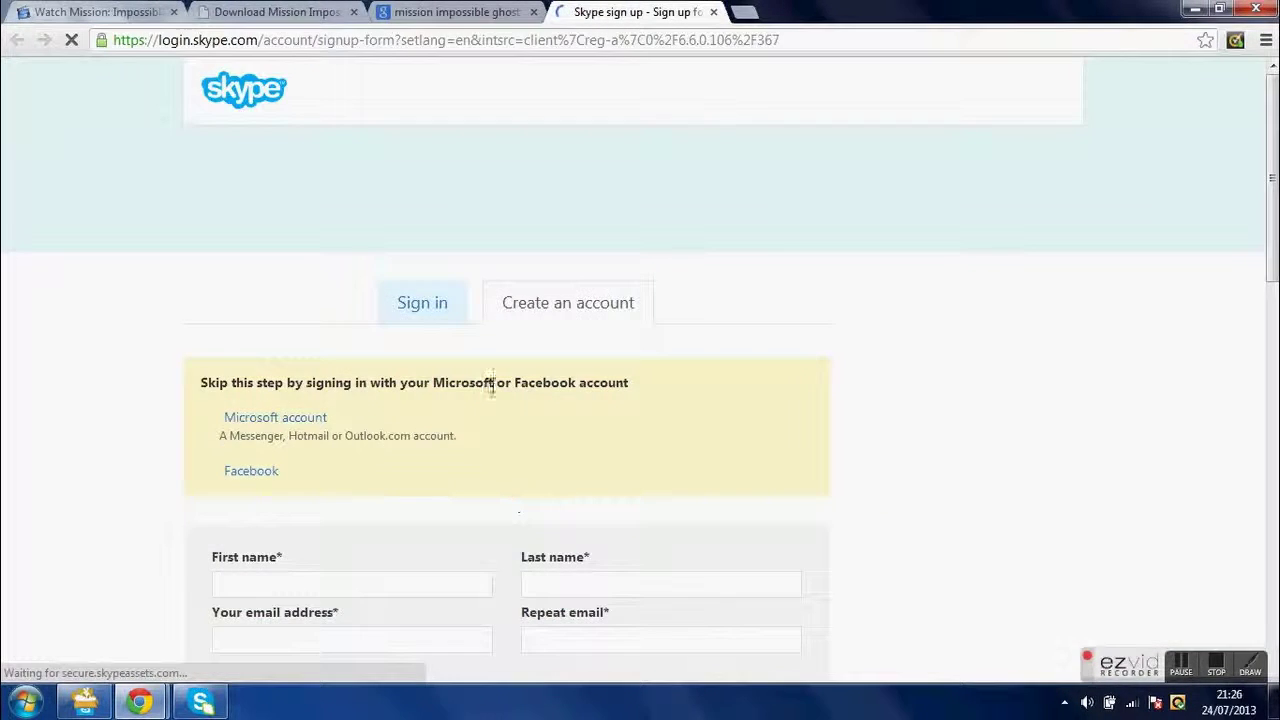
Step: Go through the sign-up form's name, email and birthday day, month and year fields
{"action": "scroll", "coordinate": [926, 302], "scroll_direction": "down", "scroll_amount": 5}
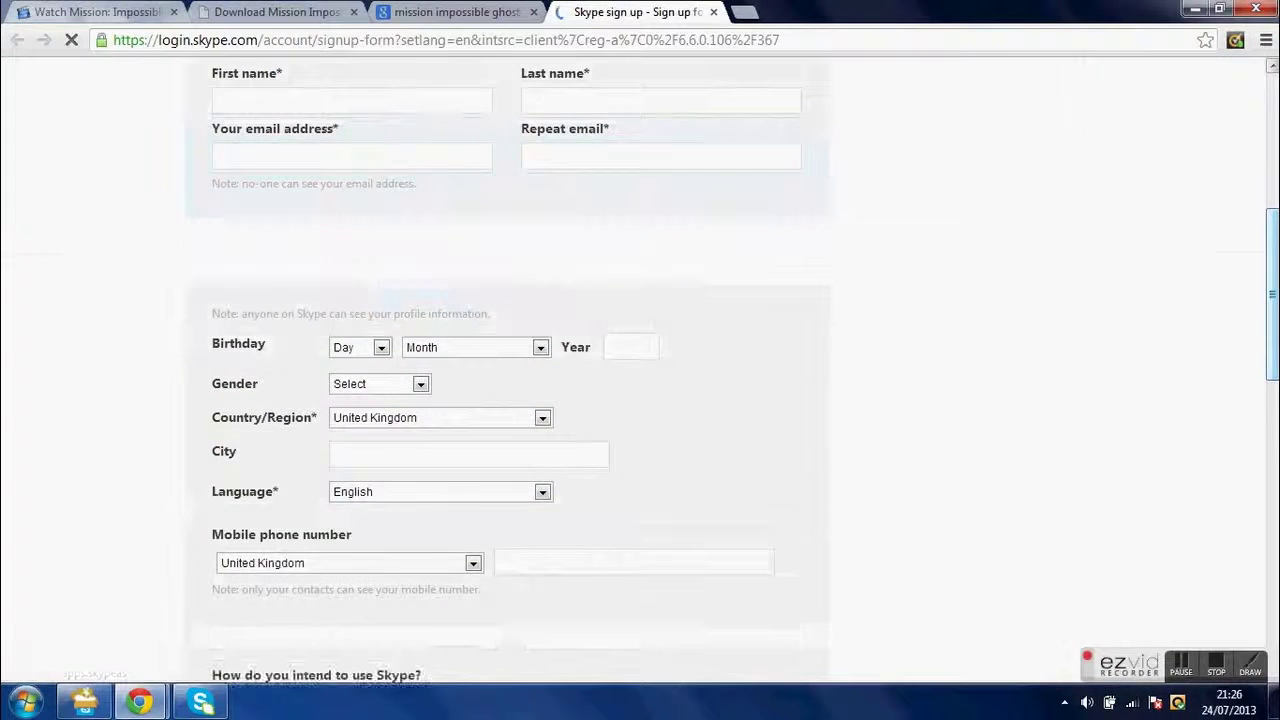
{"action": "scroll", "coordinate": [926, 302], "scroll_direction": "up", "scroll_amount": 2}
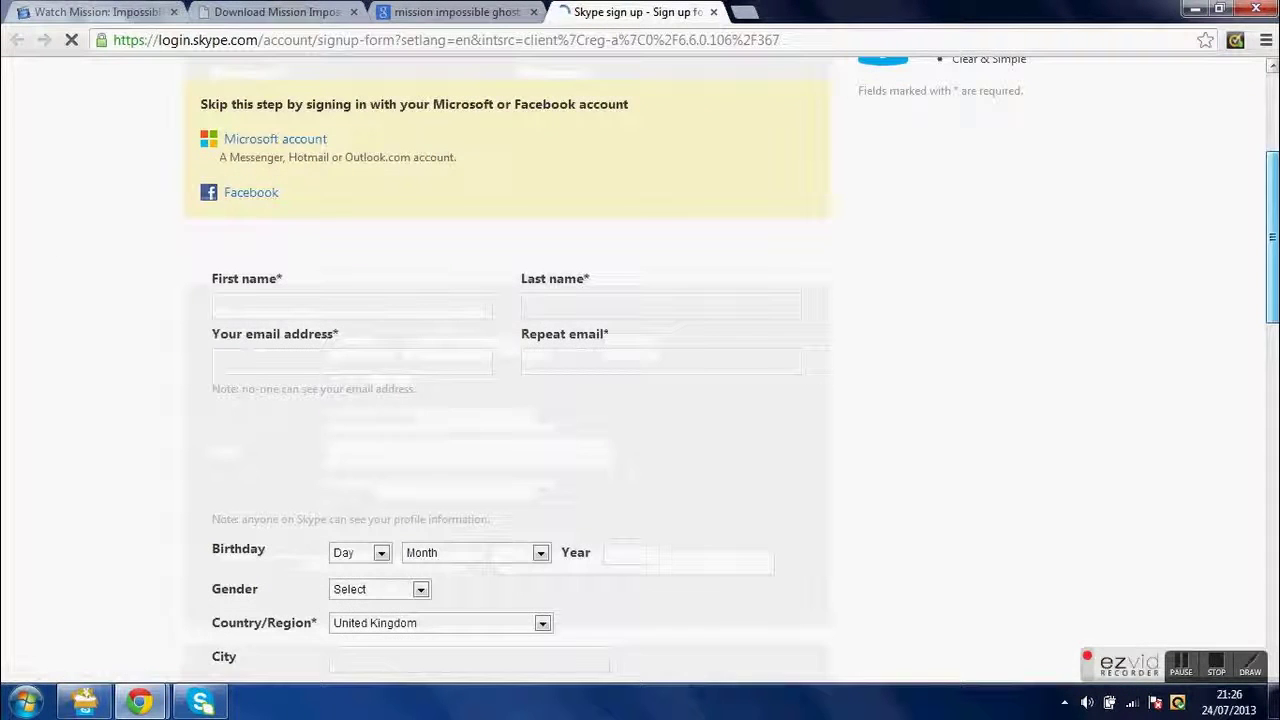
{"action": "left_click", "coordinate": [617, 306]}
{"action": "left_click", "coordinate": [377, 362]}
{"action": "scroll", "coordinate": [425, 265], "scroll_direction": "down", "scroll_amount": 2}
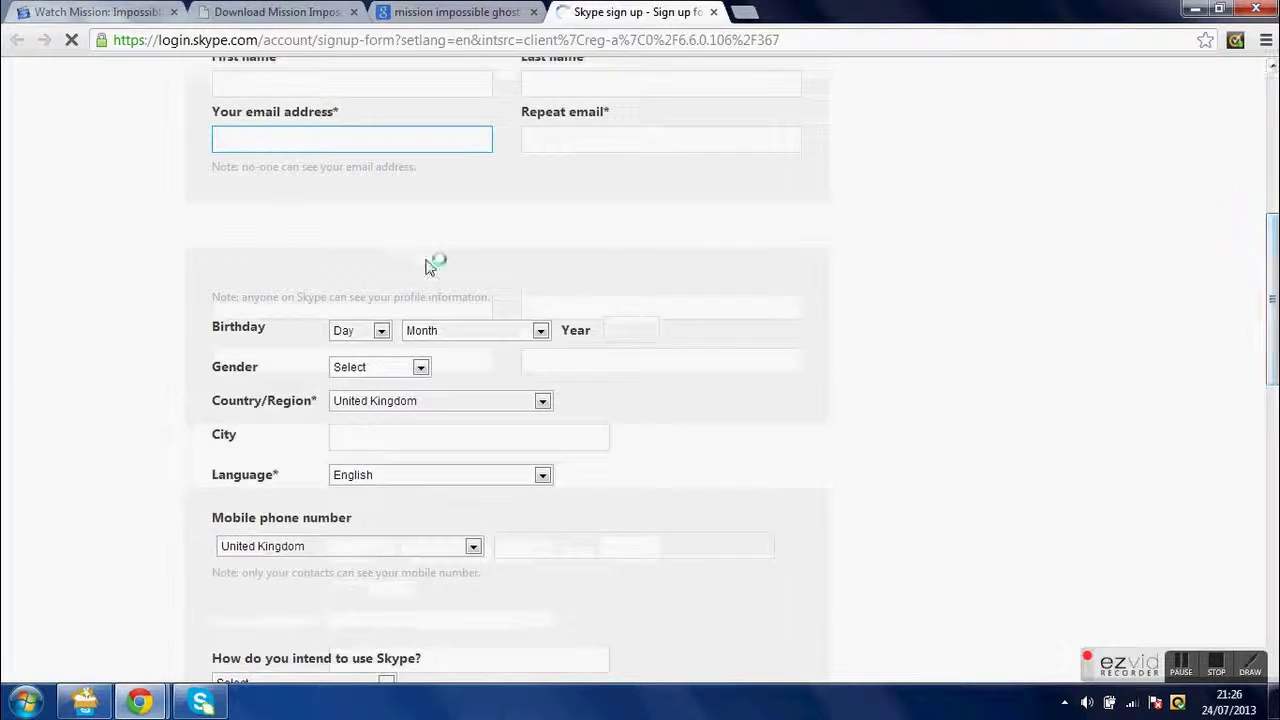
{"action": "left_click", "coordinate": [380, 330]}
{"action": "left_click", "coordinate": [490, 330]}
{"action": "left_click", "coordinate": [615, 330]}
Step: Check the gender, city and mobile number fields, keeping English as the language
{"action": "left_click", "coordinate": [420, 367]}
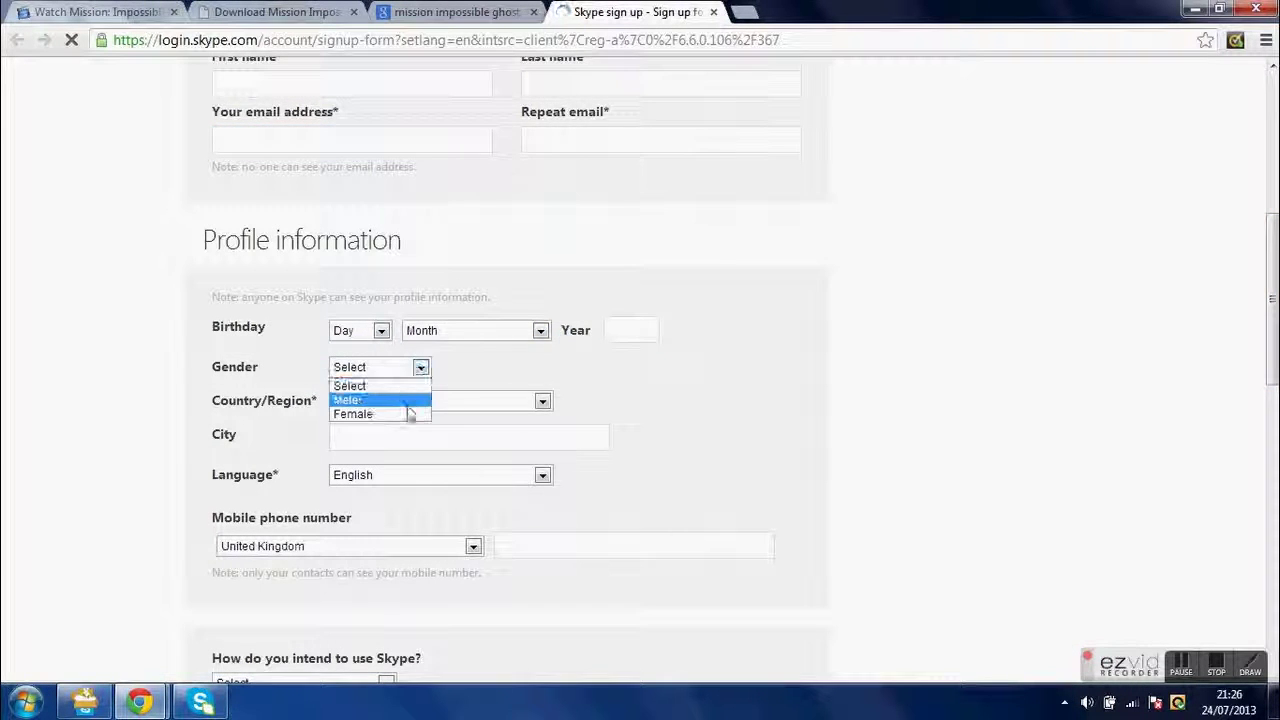
{"action": "left_click", "coordinate": [430, 436]}
{"action": "left_click", "coordinate": [410, 478]}
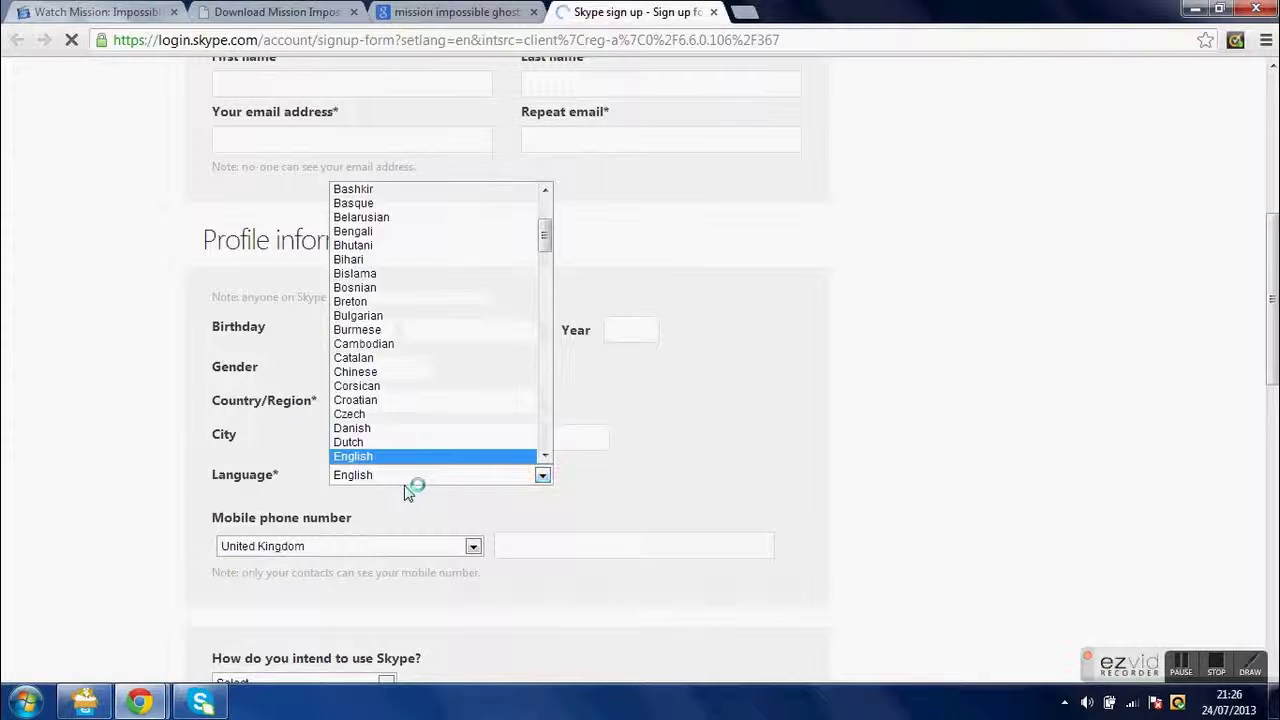
{"action": "left_click", "coordinate": [400, 546]}
{"action": "left_click", "coordinate": [527, 548]}
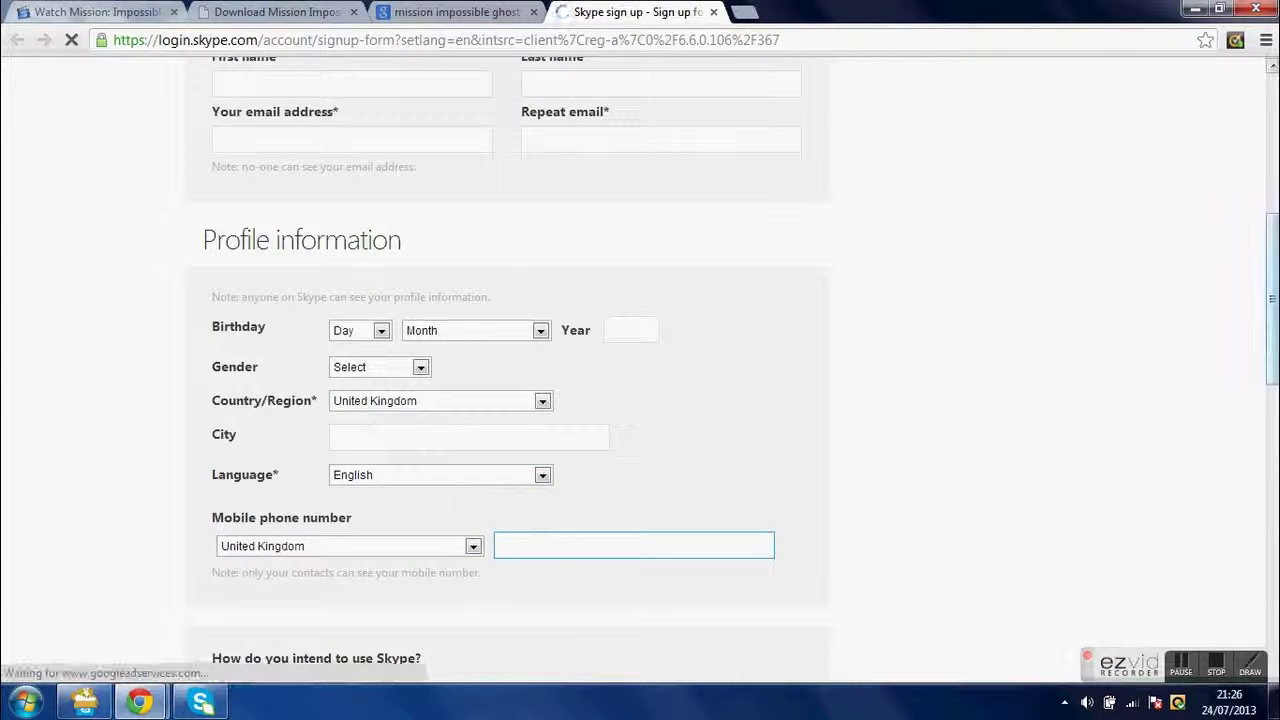
{"action": "scroll", "coordinate": [360, 443], "scroll_direction": "down", "scroll_amount": 1}
{"action": "scroll", "coordinate": [360, 443], "scroll_direction": "down", "scroll_amount": 1}
Step: Leave the Skype usage choice unset and move through Skype Name and password fields
{"action": "left_click", "coordinate": [360, 443]}
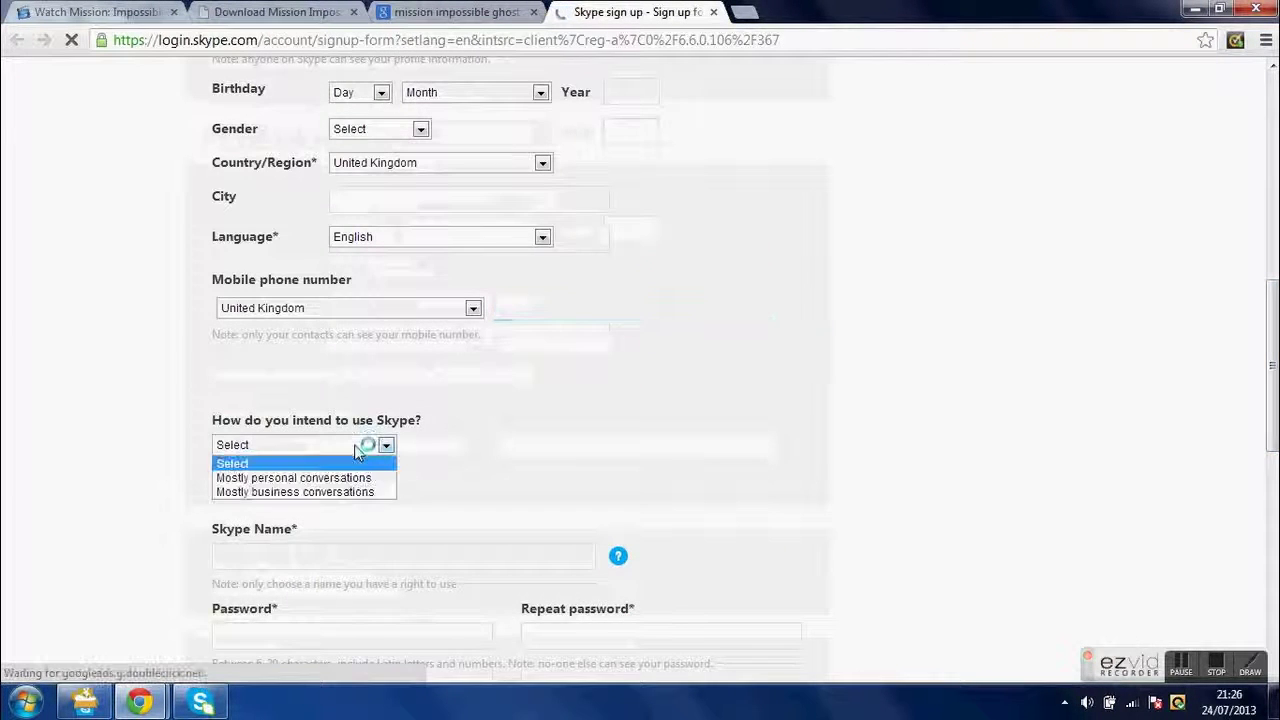
{"action": "left_click", "coordinate": [875, 397]}
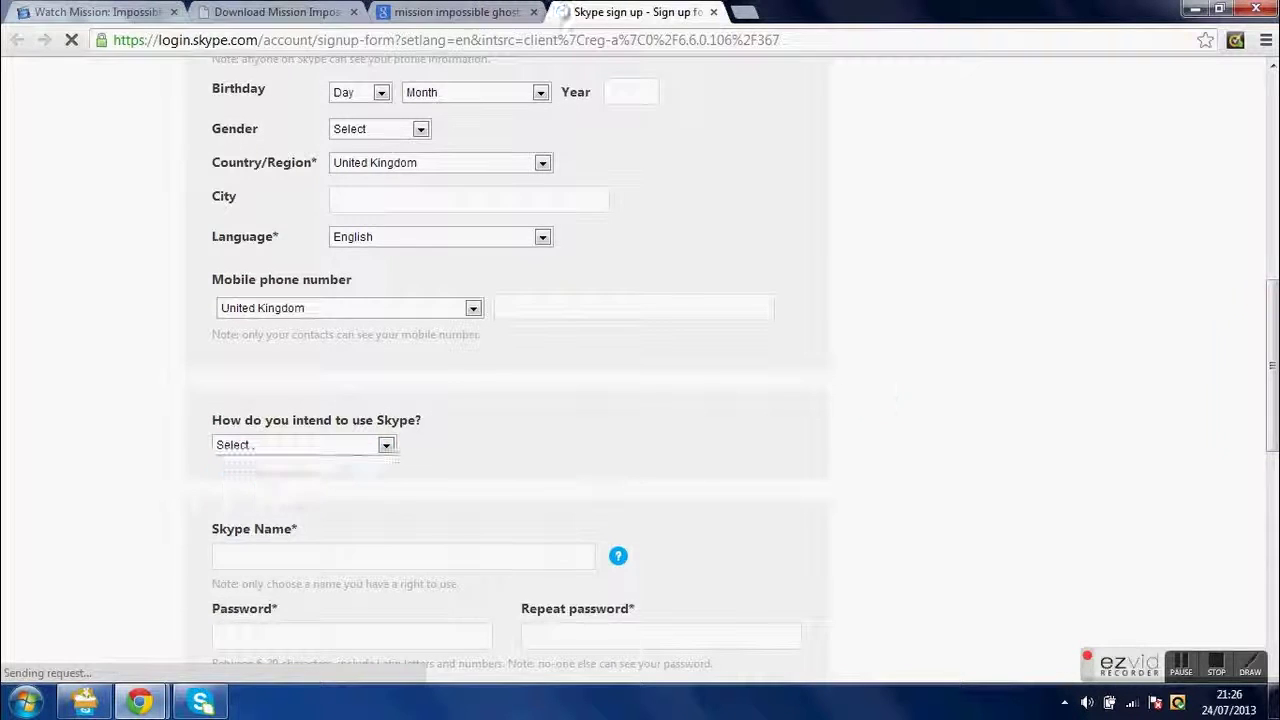
{"action": "scroll", "coordinate": [640, 370], "scroll_direction": "down", "scroll_amount": 2}
{"action": "left_click", "coordinate": [522, 376]}
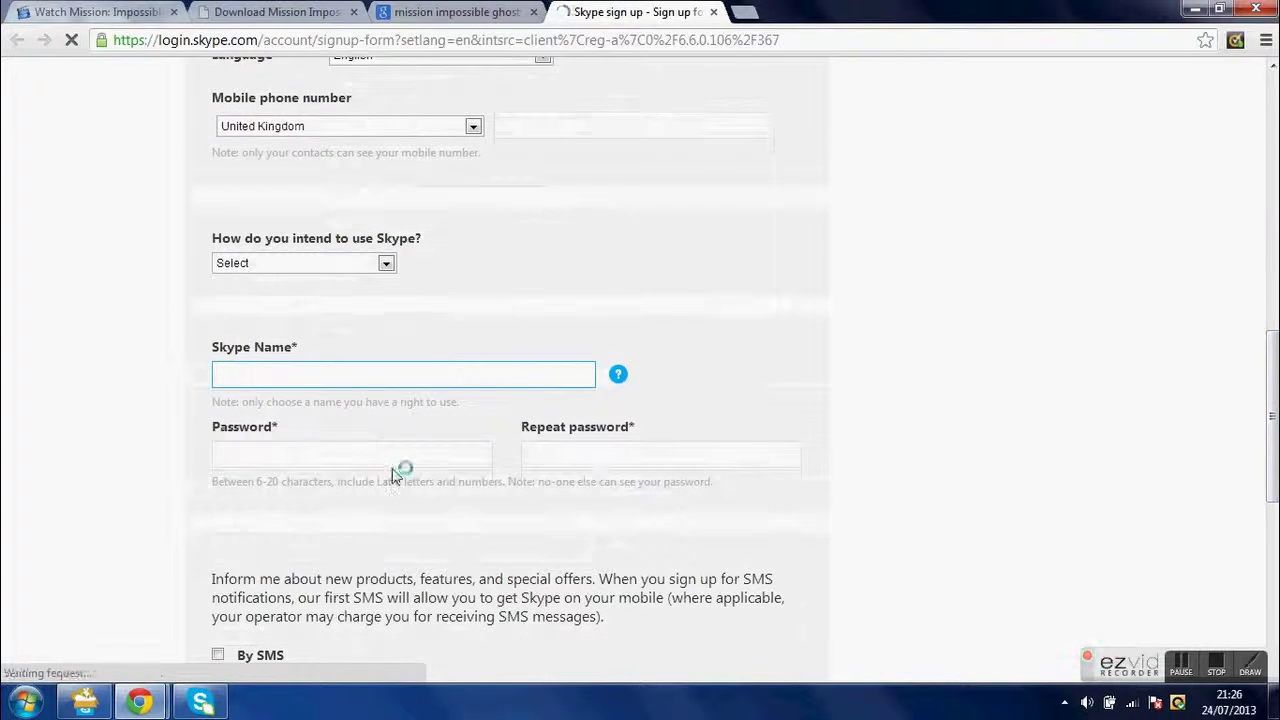
{"action": "left_click", "coordinate": [420, 456]}
{"action": "left_click", "coordinate": [686, 454]}
{"action": "scroll", "coordinate": [300, 500], "scroll_direction": "down", "scroll_amount": 2}
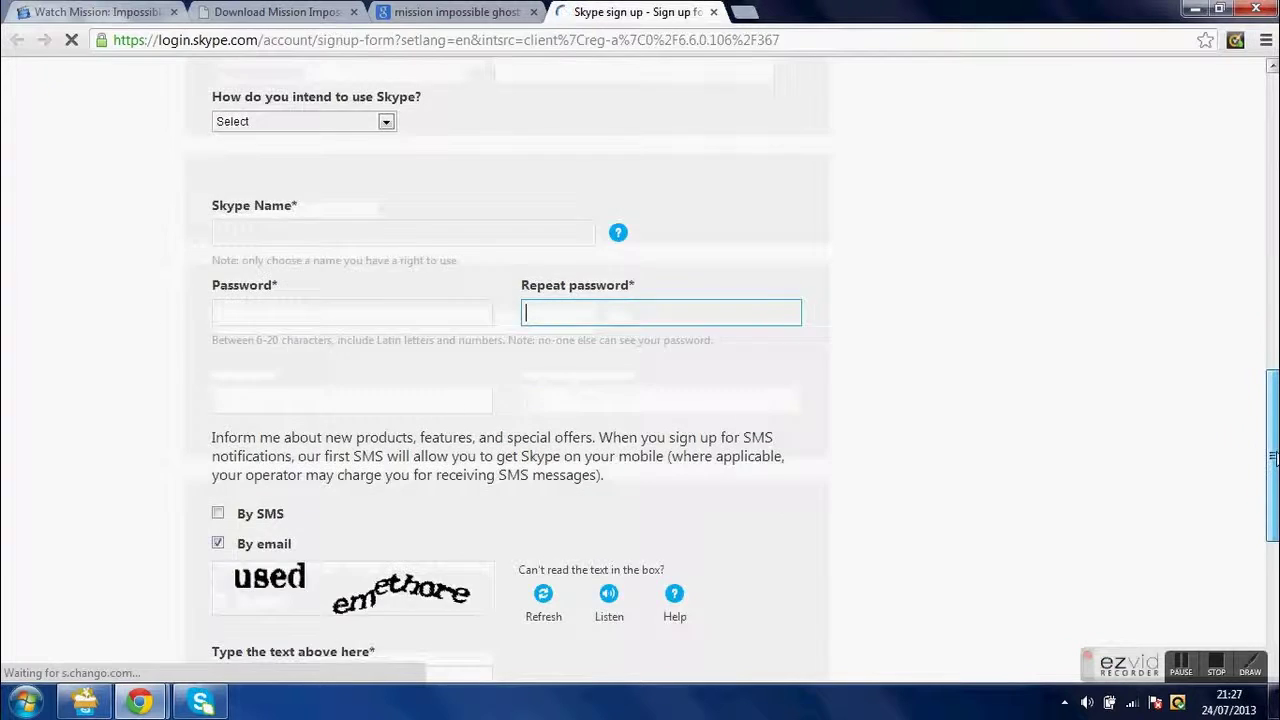
Step: Tick the SMS and email offer options, then move to the captcha answer
{"action": "left_click", "coordinate": [238, 454]}
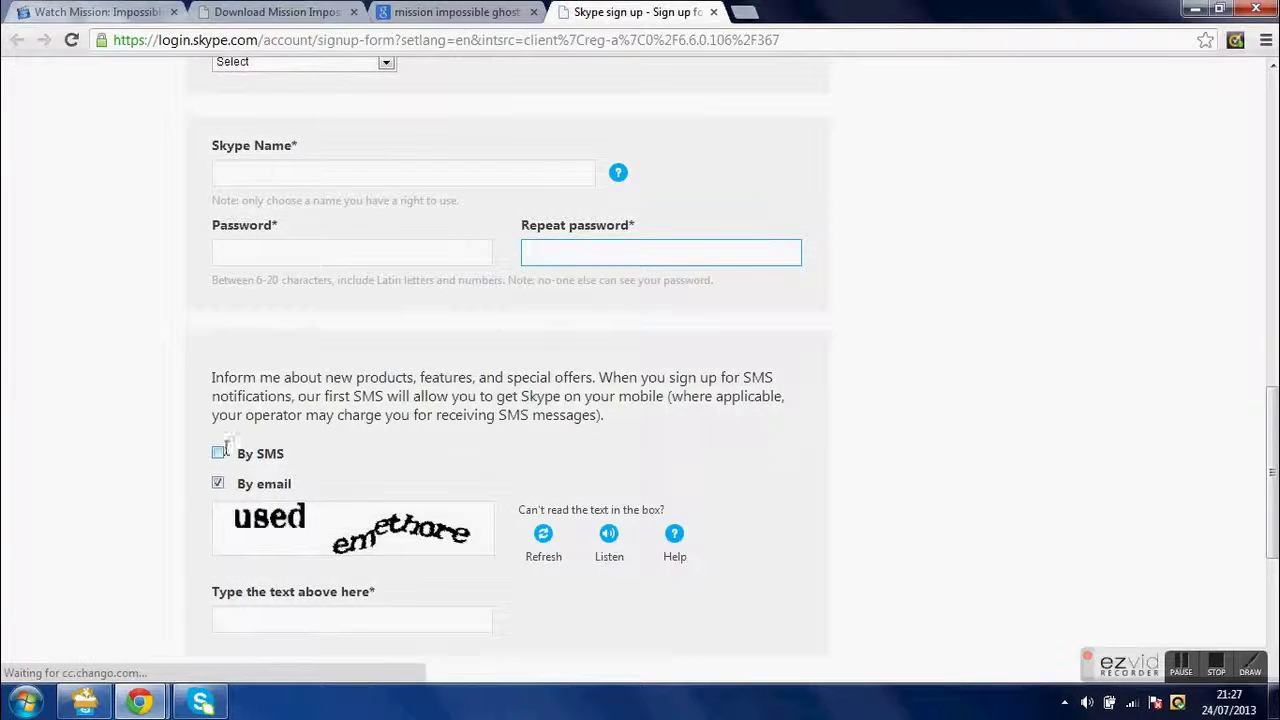
{"action": "left_click", "coordinate": [217, 507]}
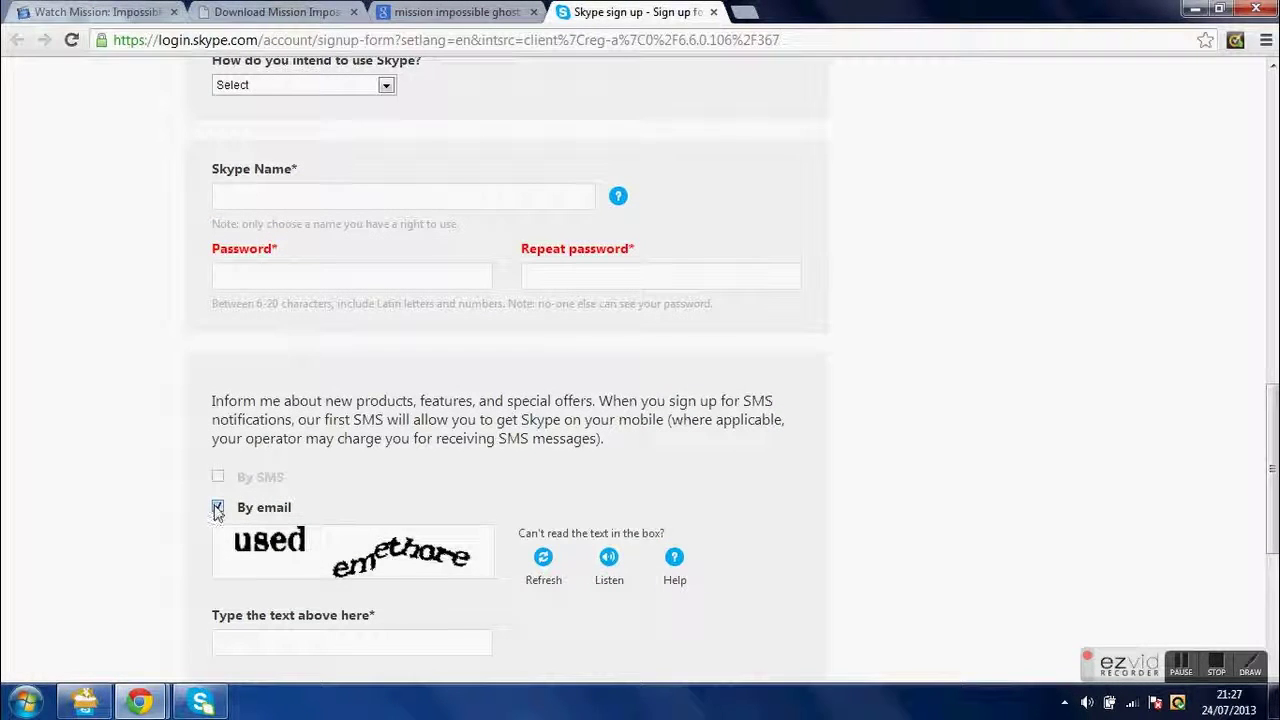
{"action": "left_click", "coordinate": [217, 507]}
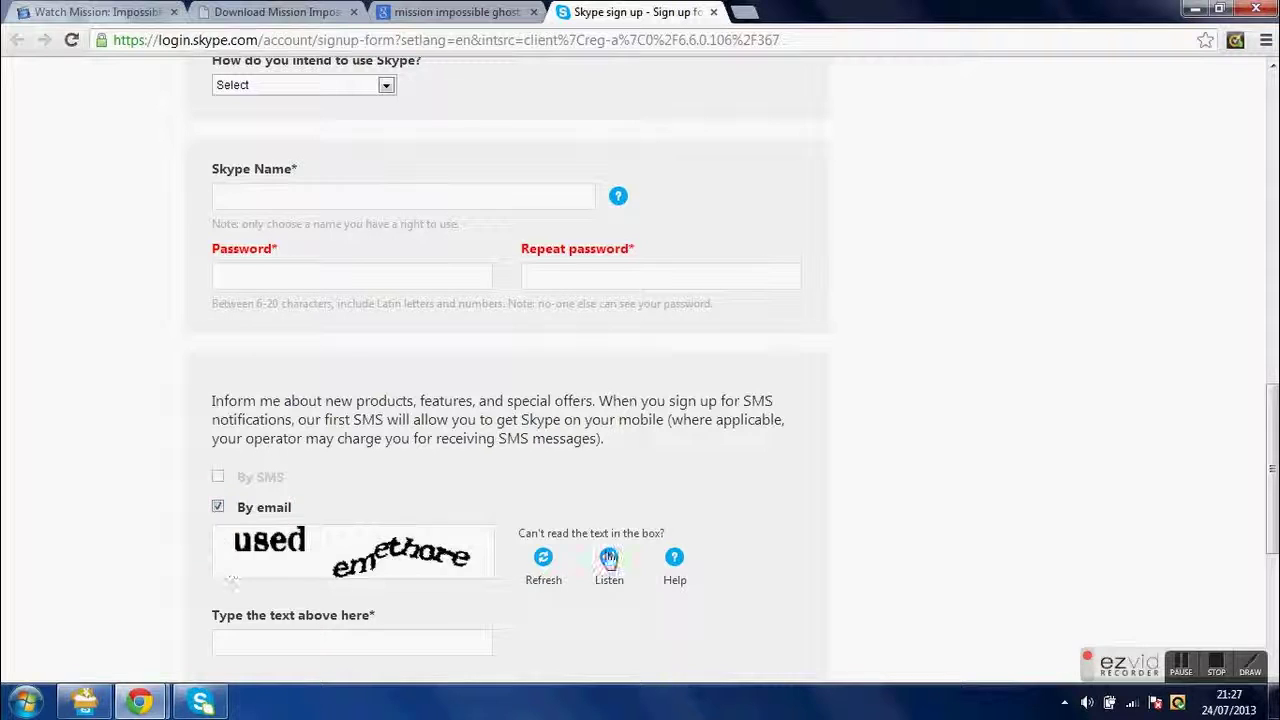
{"action": "scroll", "coordinate": [608, 560], "scroll_direction": "up", "scroll_amount": 5}
{"action": "scroll", "coordinate": [491, 491], "scroll_direction": "down", "scroll_amount": 5}
{"action": "scroll", "coordinate": [491, 491], "scroll_direction": "down", "scroll_amount": 3}
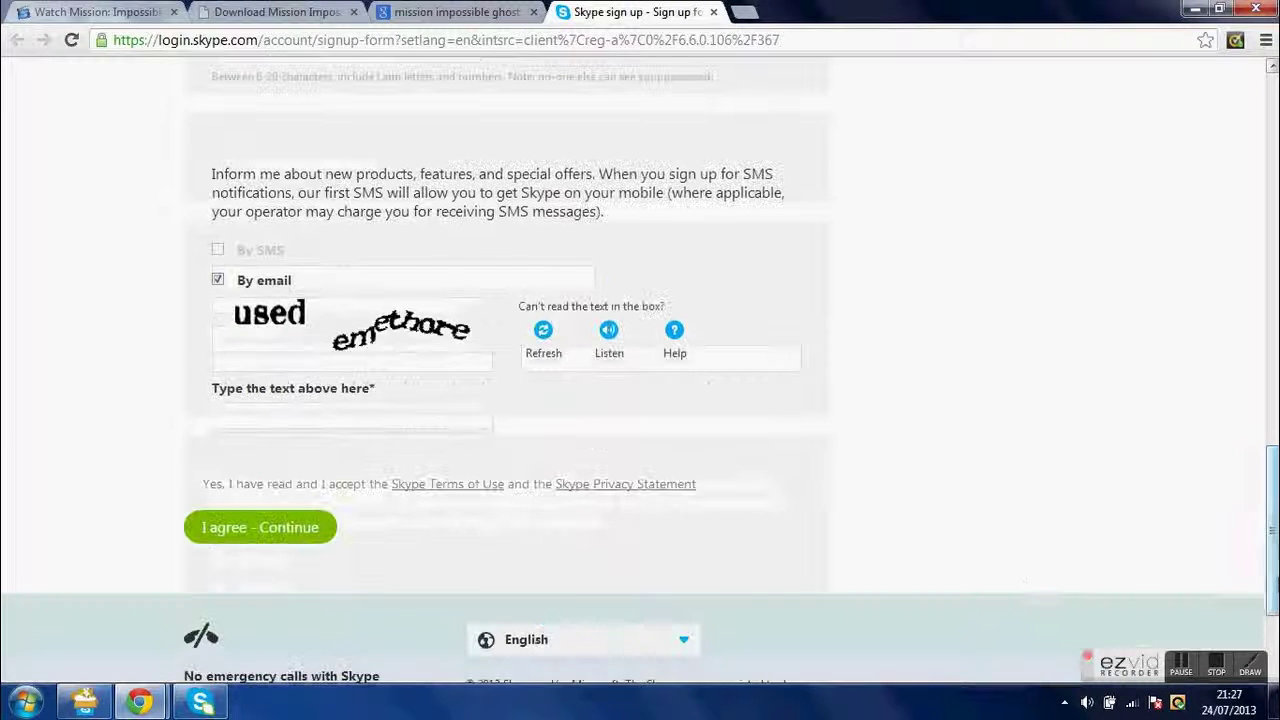
{"action": "left_click", "coordinate": [379, 416]}
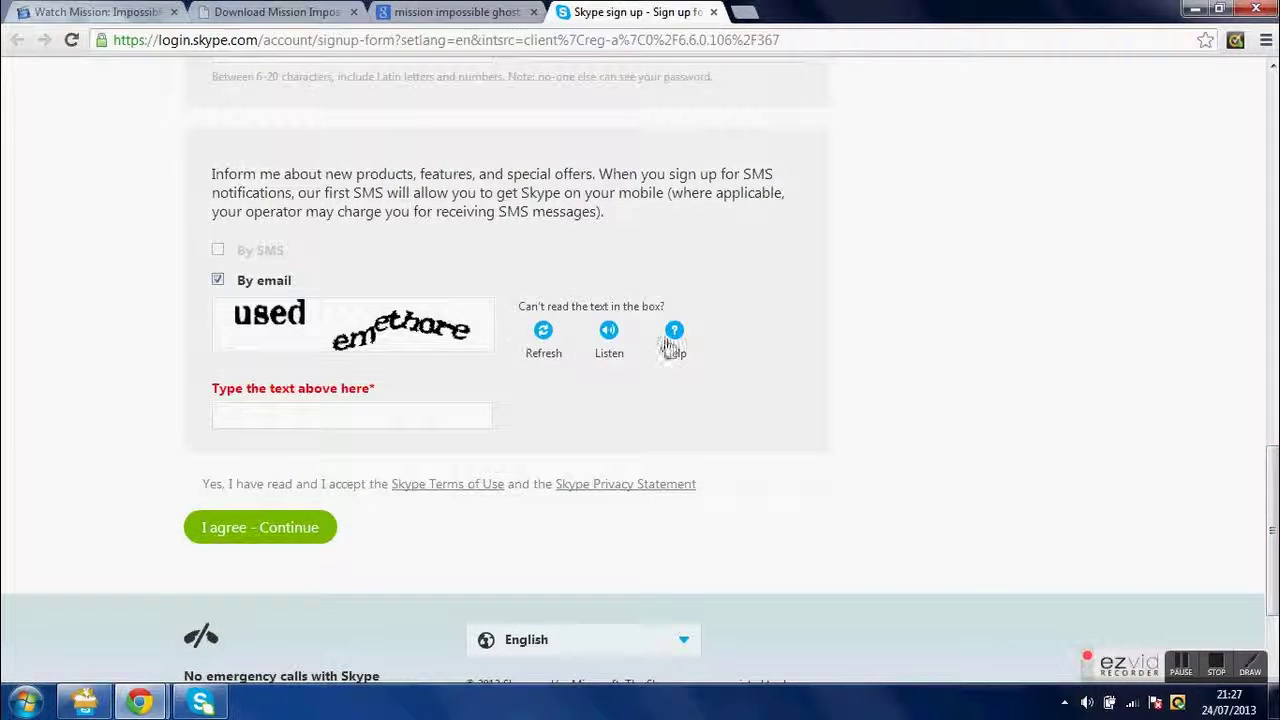